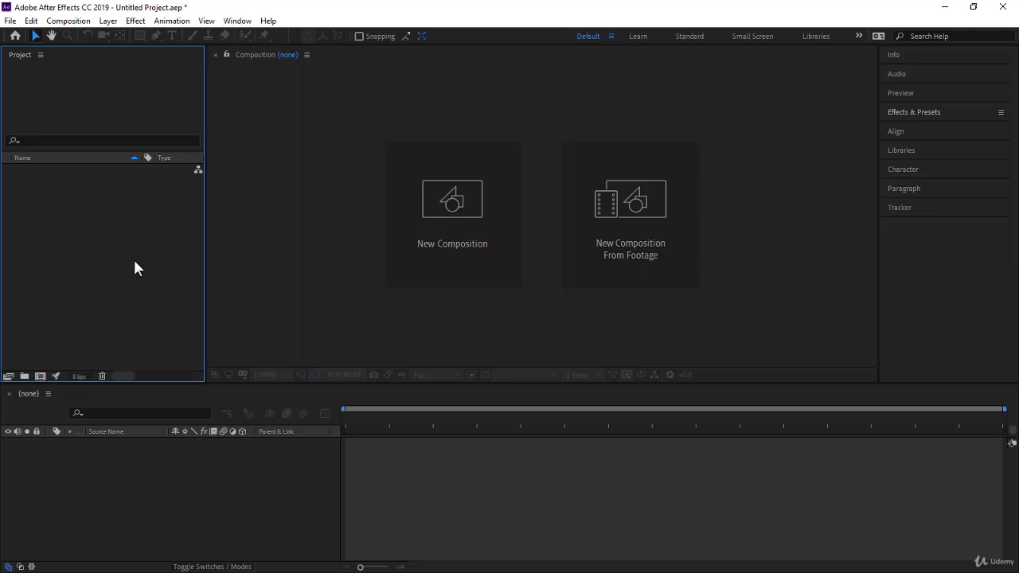
- Import the River - 14205 clip into the project with Import > File
right_click(93, 228)
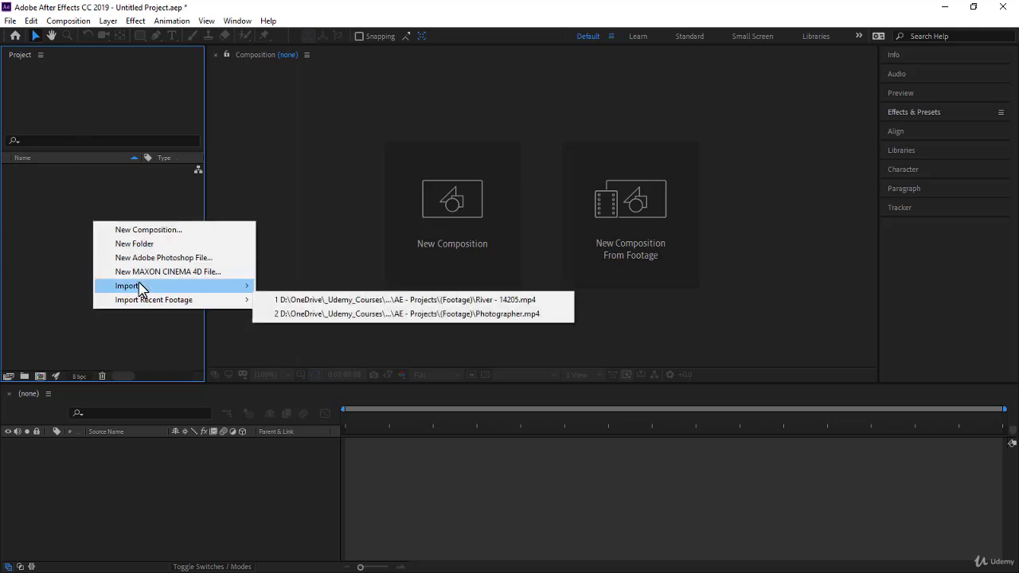
mouse_move(140, 288)
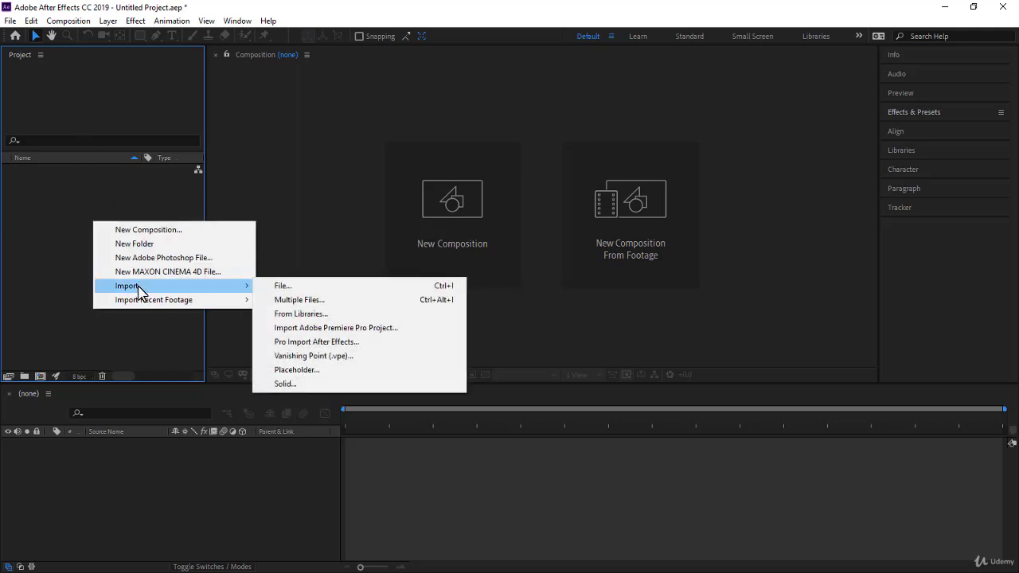
click(282, 286)
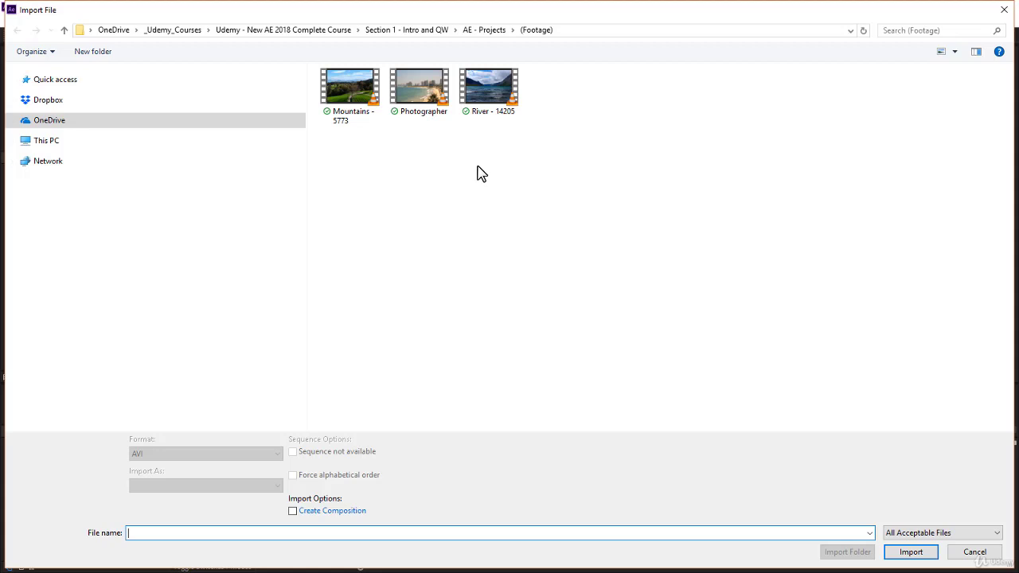
click(492, 108)
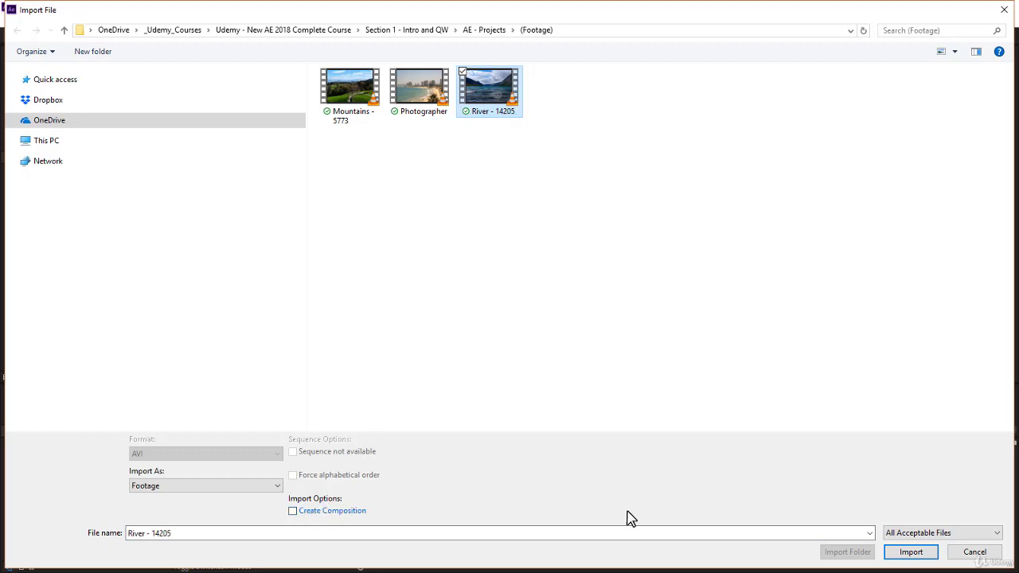
click(925, 554)
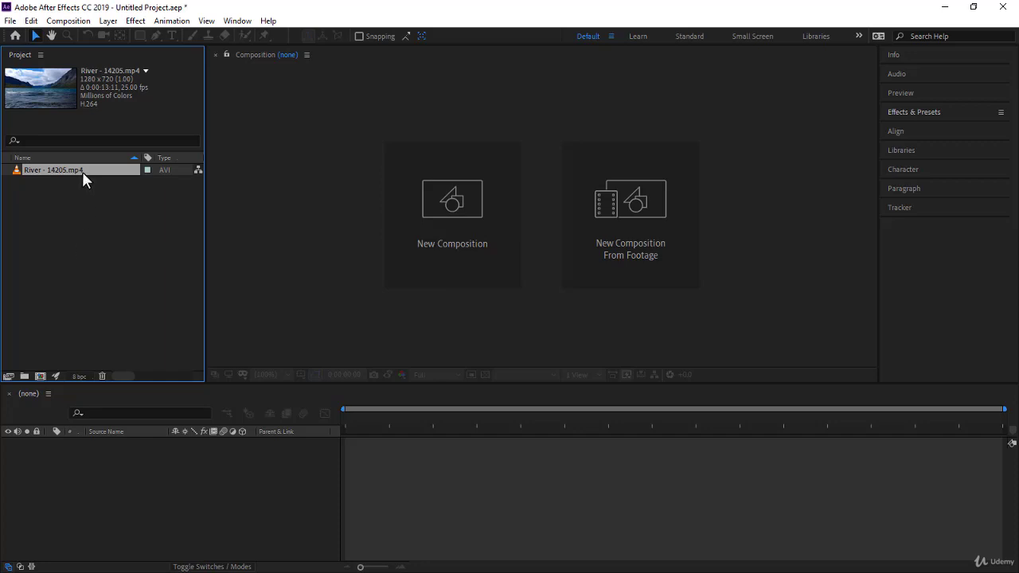
- Drag River - 14205.mp4 onto the timeline to make its composition, then select the river layer
drag(82, 170, 204, 482)
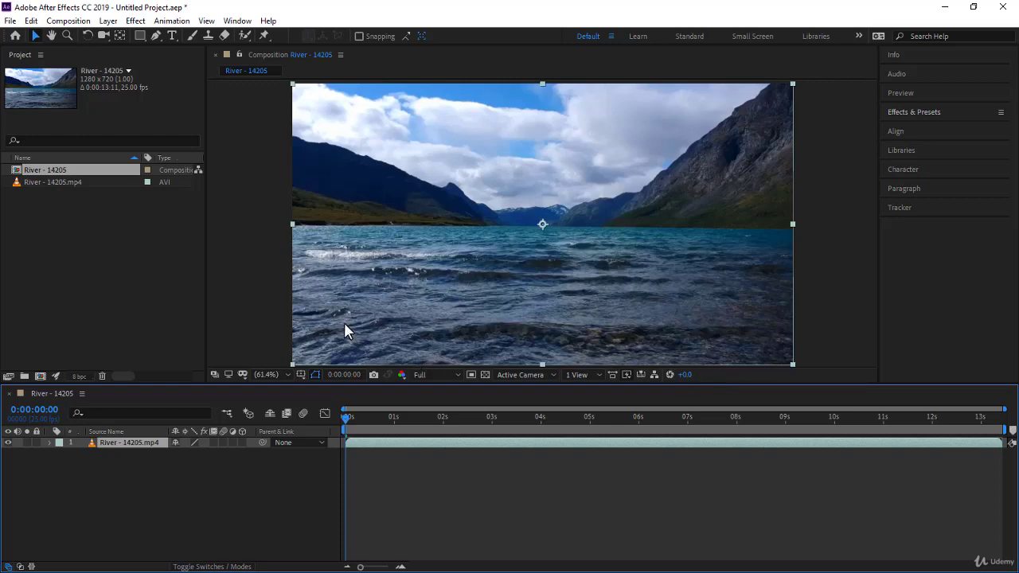
click(212, 472)
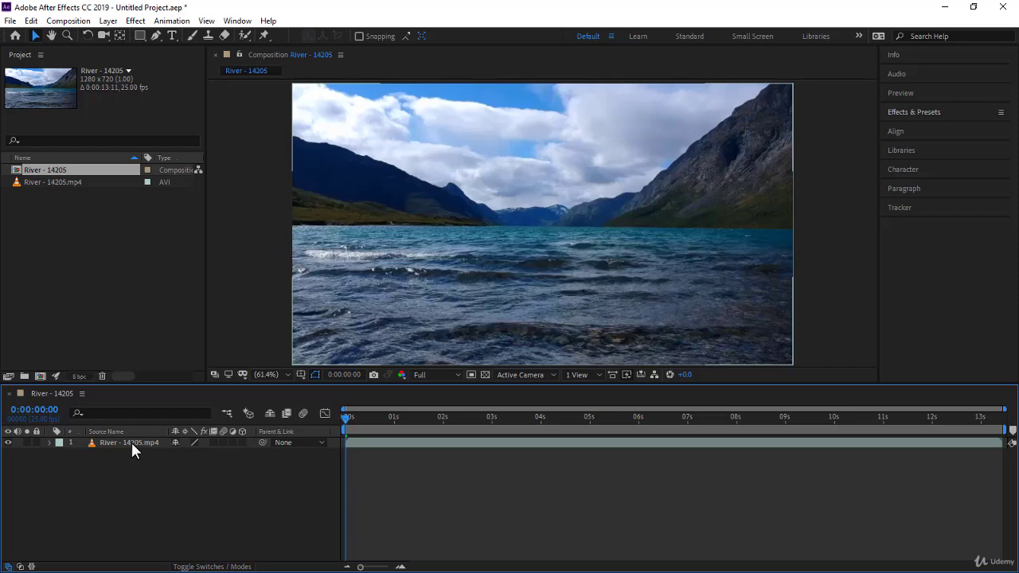
click(132, 442)
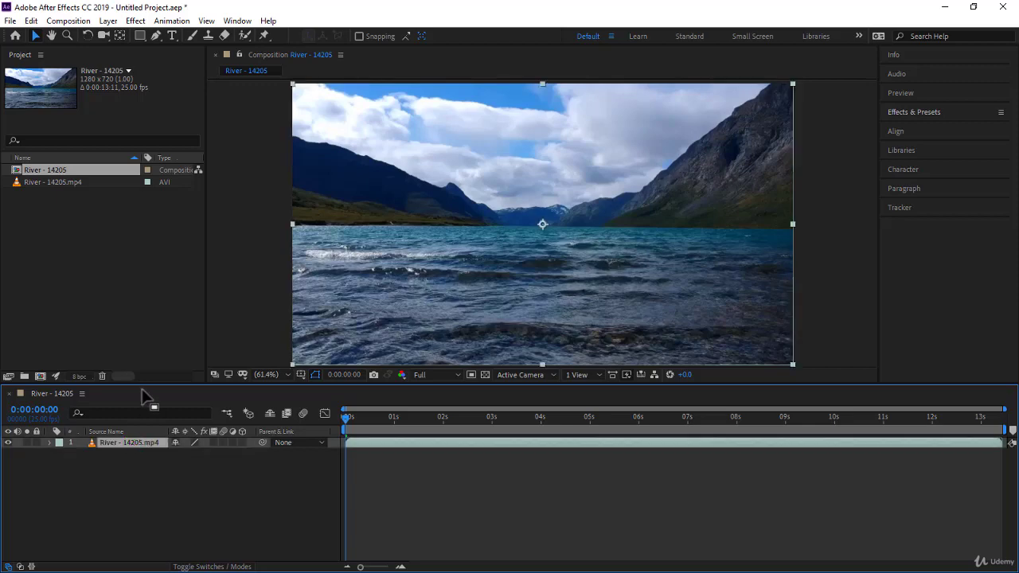
- With the Pen tool, place four mask points along the horizon from the left edge to the right edge
click(155, 36)
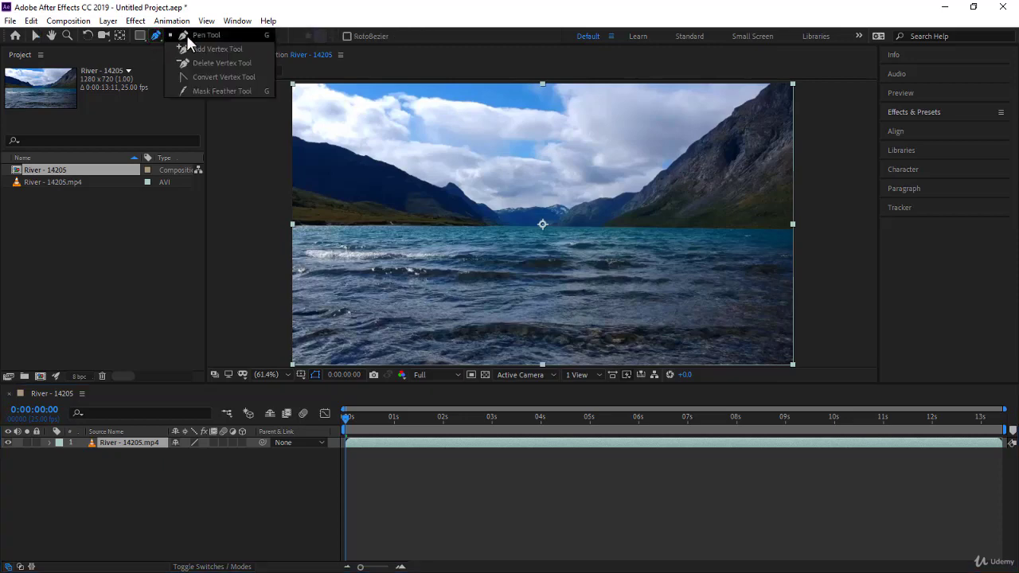
click(191, 36)
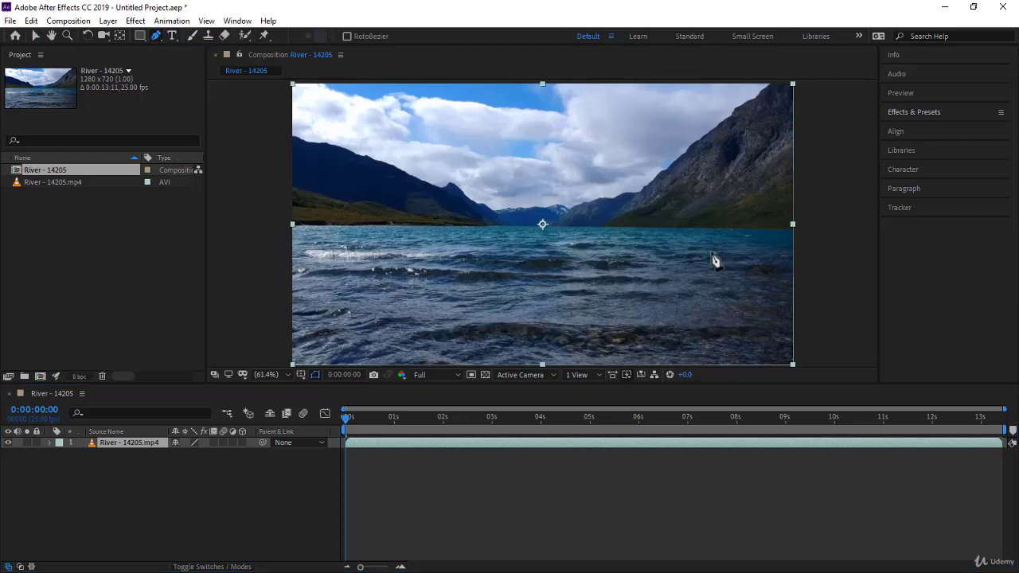
click(273, 235)
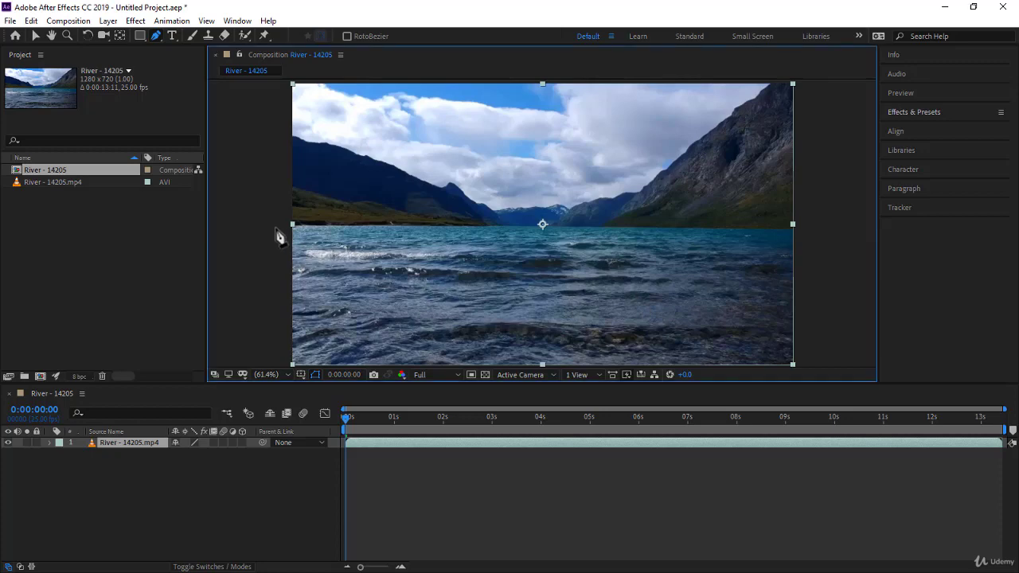
click(278, 234)
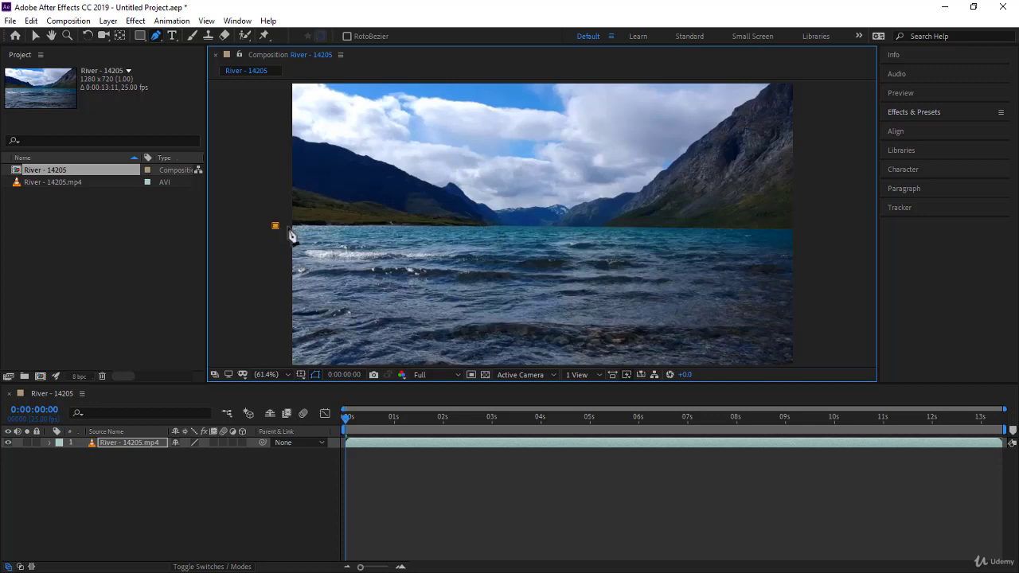
click(487, 226)
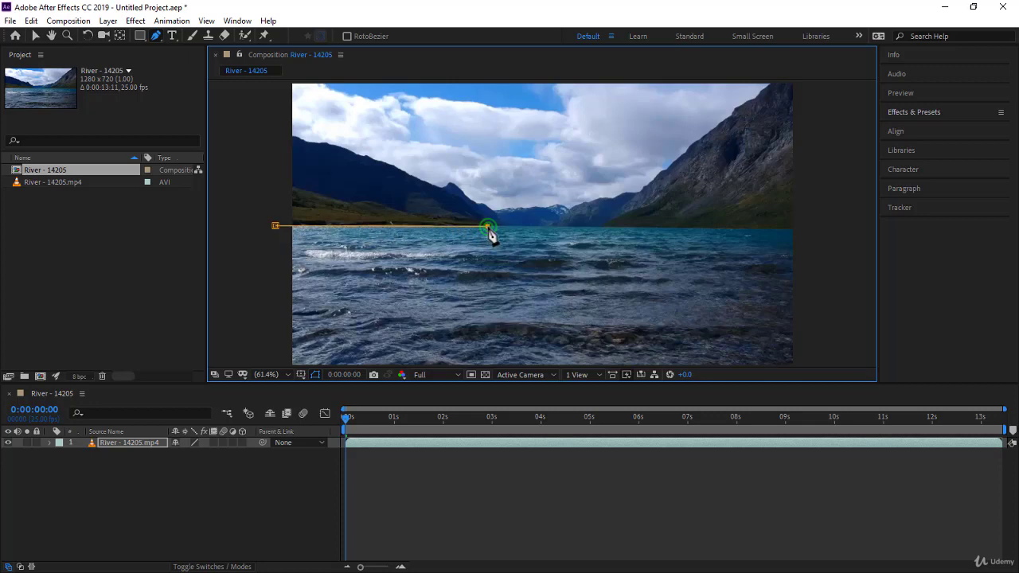
click(605, 227)
click(797, 228)
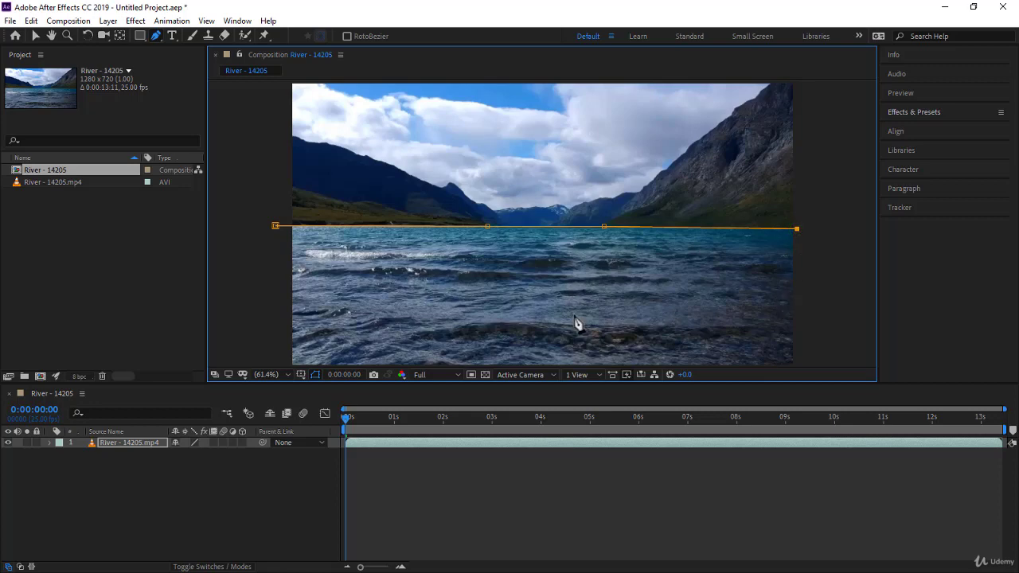
- Close the mask with corners below the footage's lower right and lower left, then fit the composition in view
key(h)
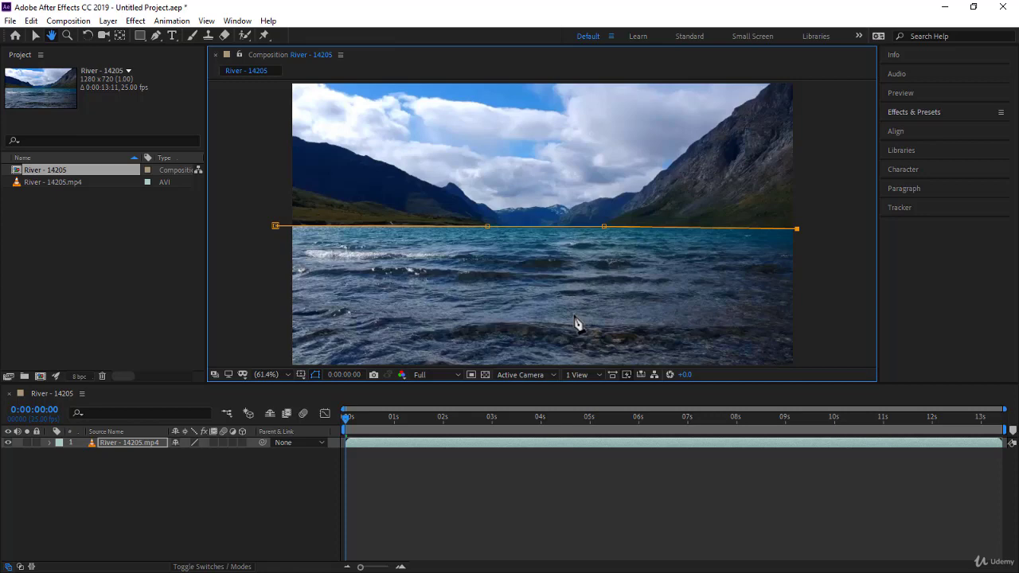
drag(573, 314, 565, 251)
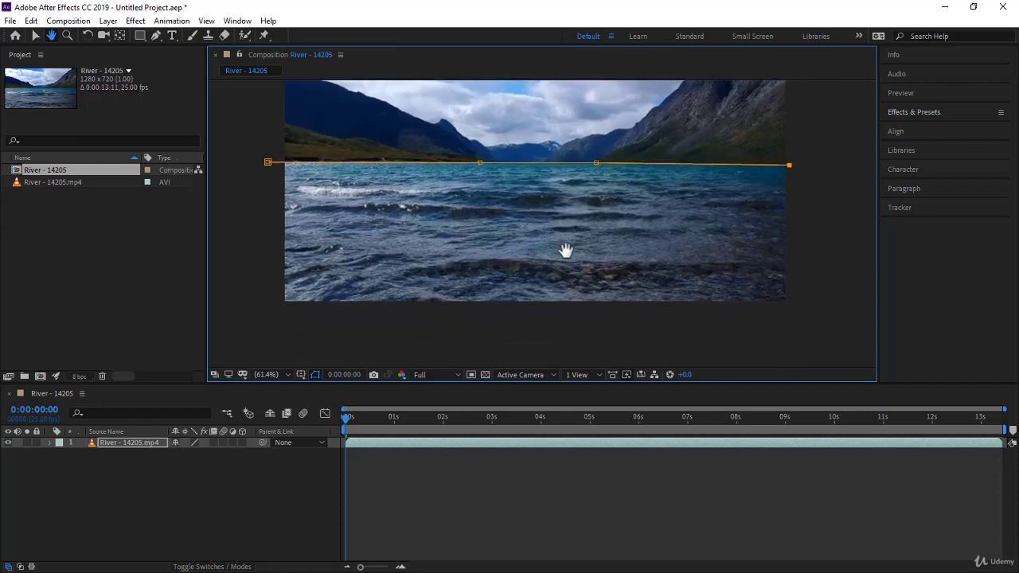
key(g)
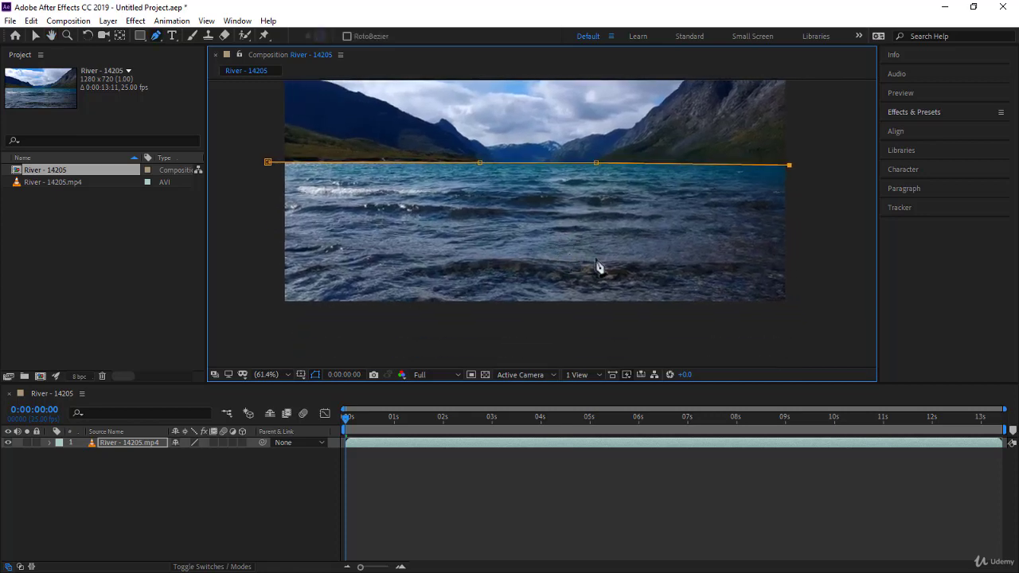
click(798, 318)
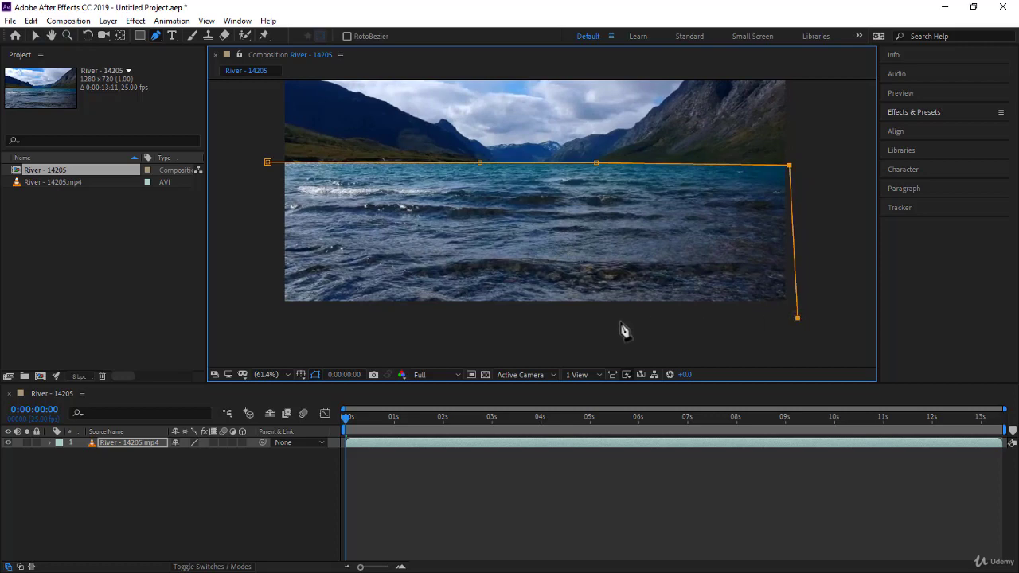
click(268, 327)
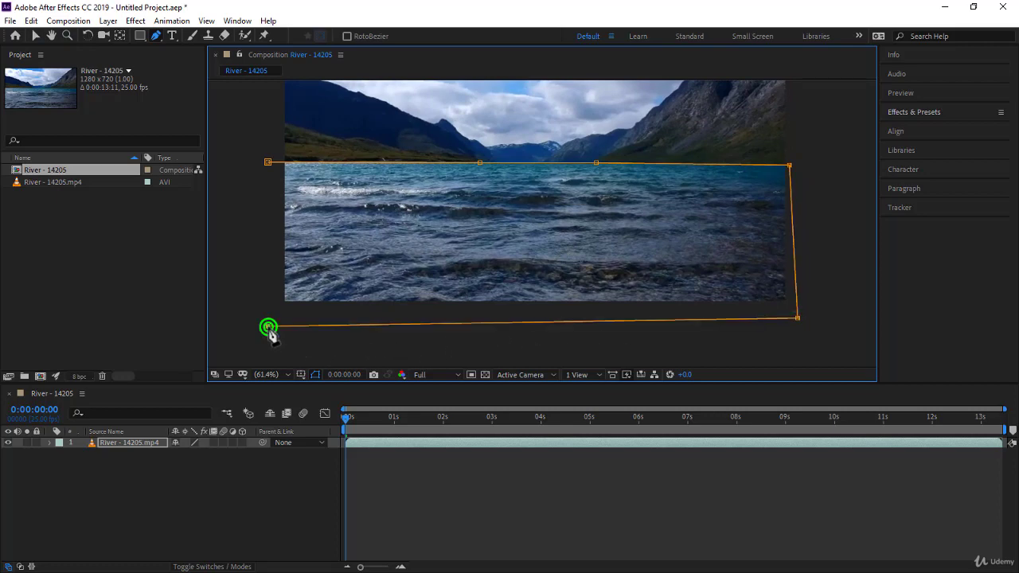
click(268, 162)
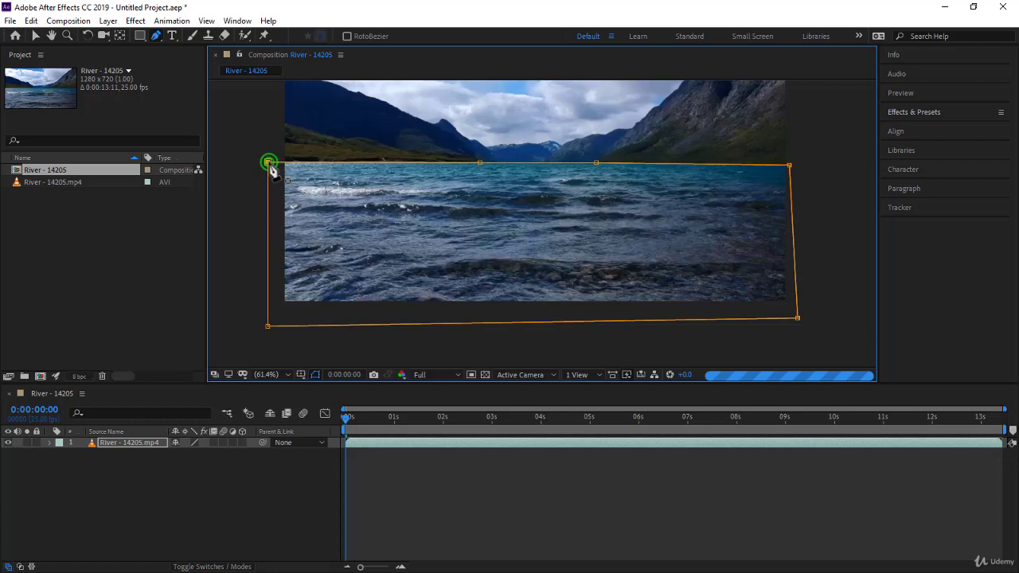
click(273, 374)
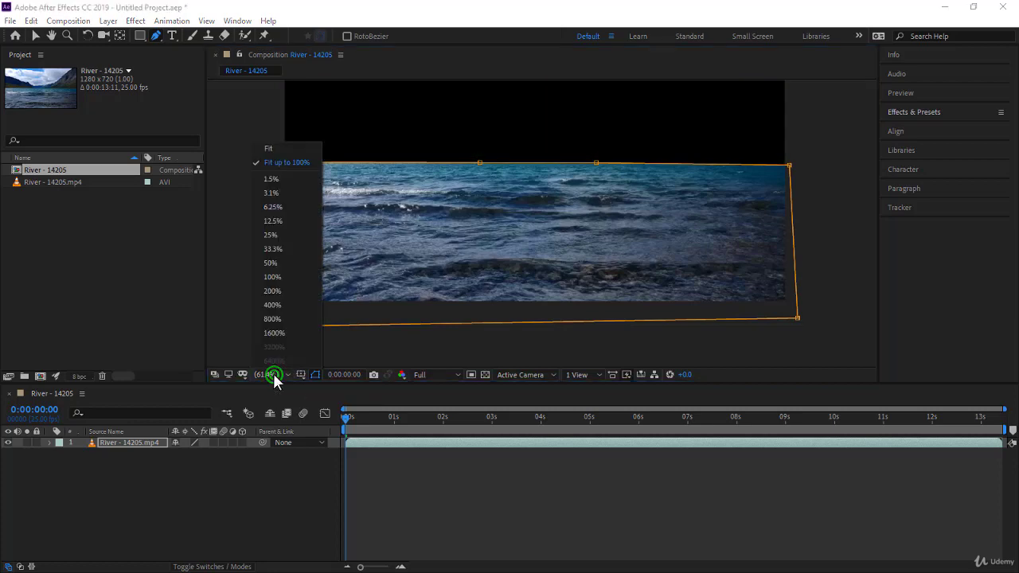
click(285, 146)
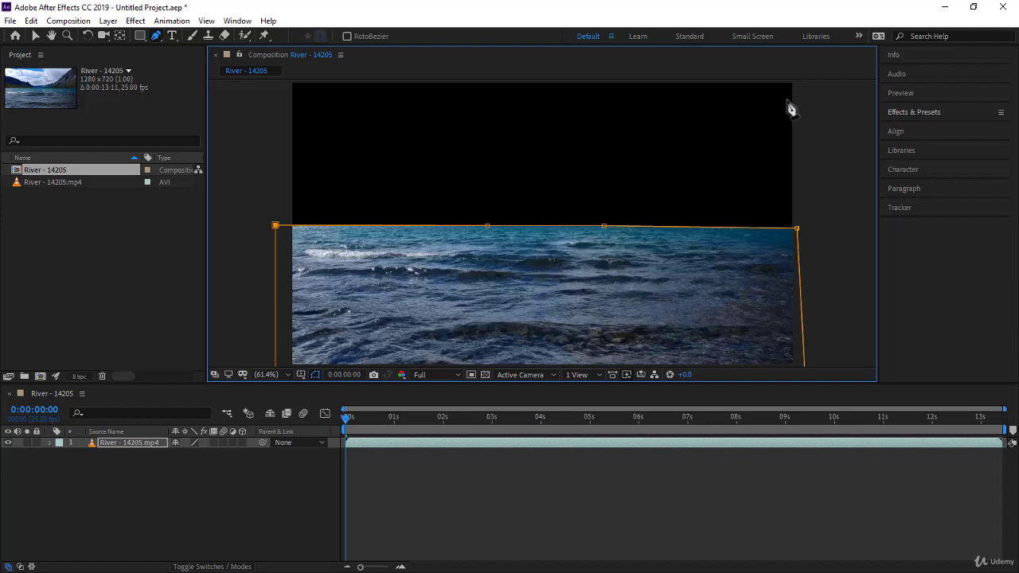
- Search Effects & Presets for 'Triton' and drag Tritone onto the river layer
click(908, 116)
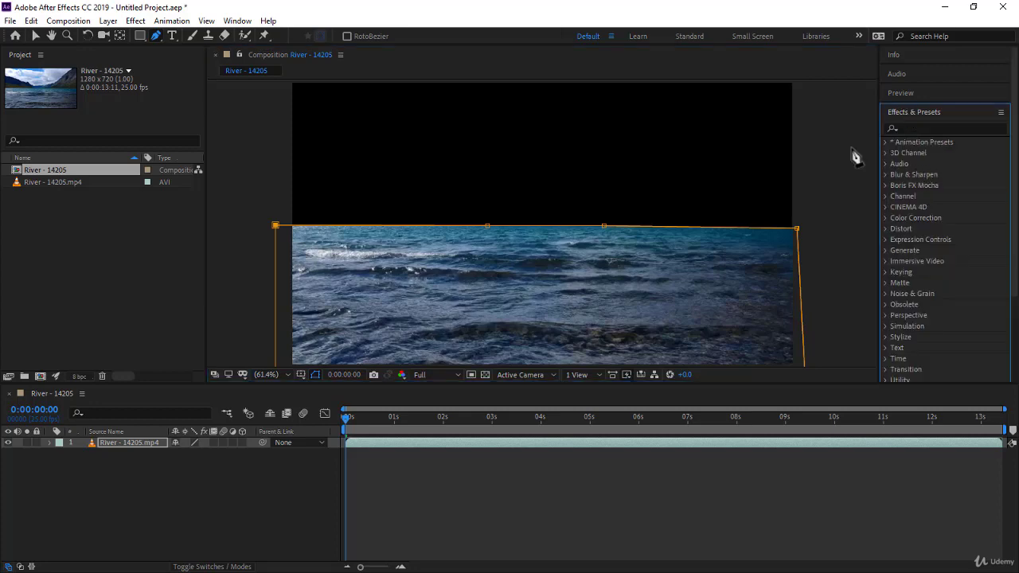
click(237, 22)
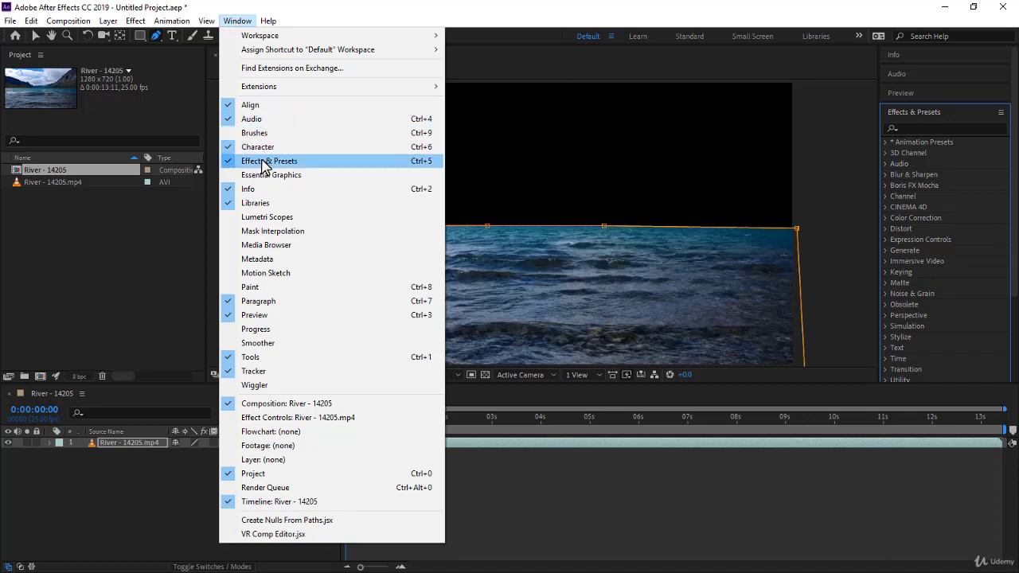
click(845, 65)
click(921, 128)
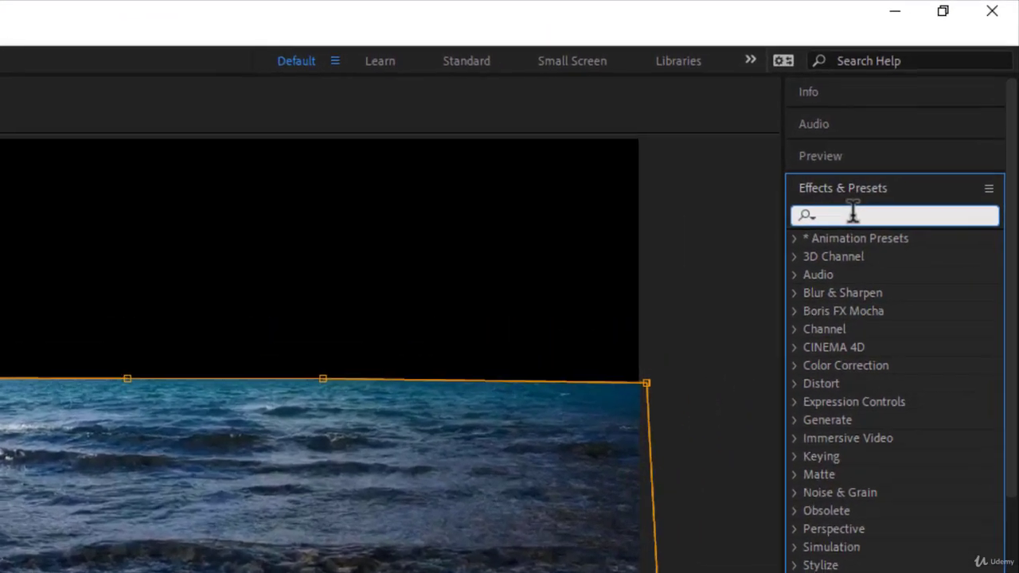
text(T)
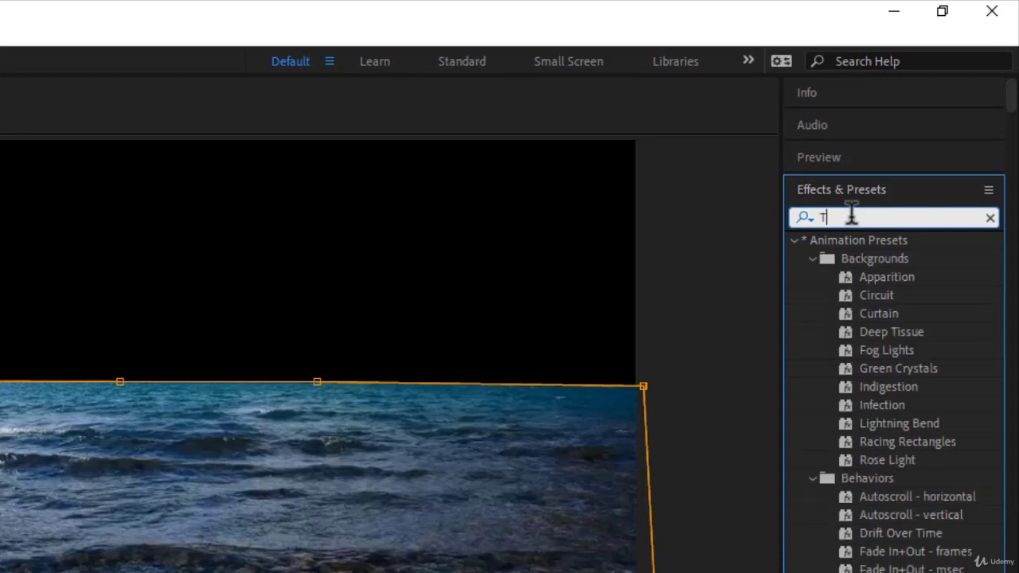
text(riton)
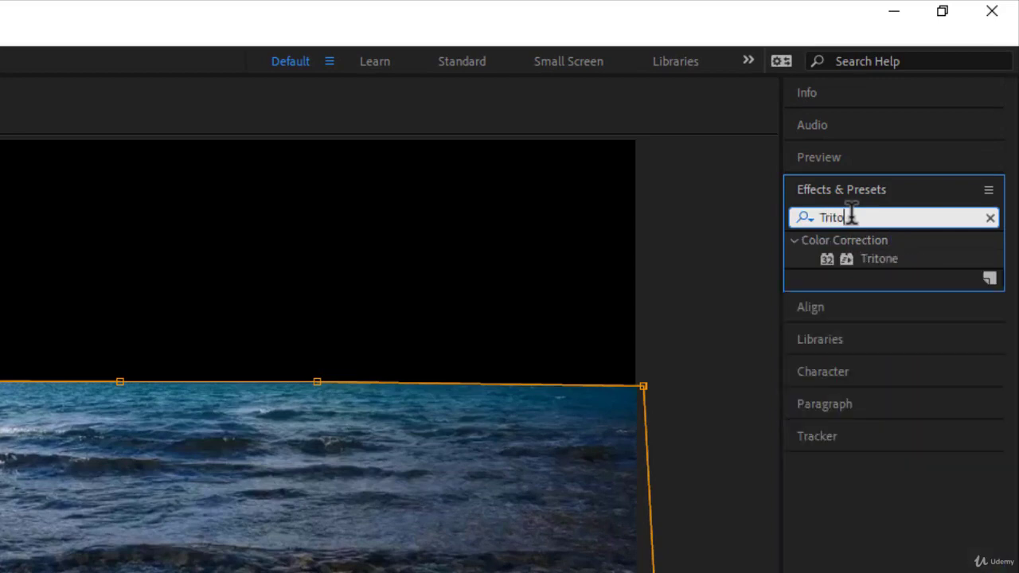
click(883, 259)
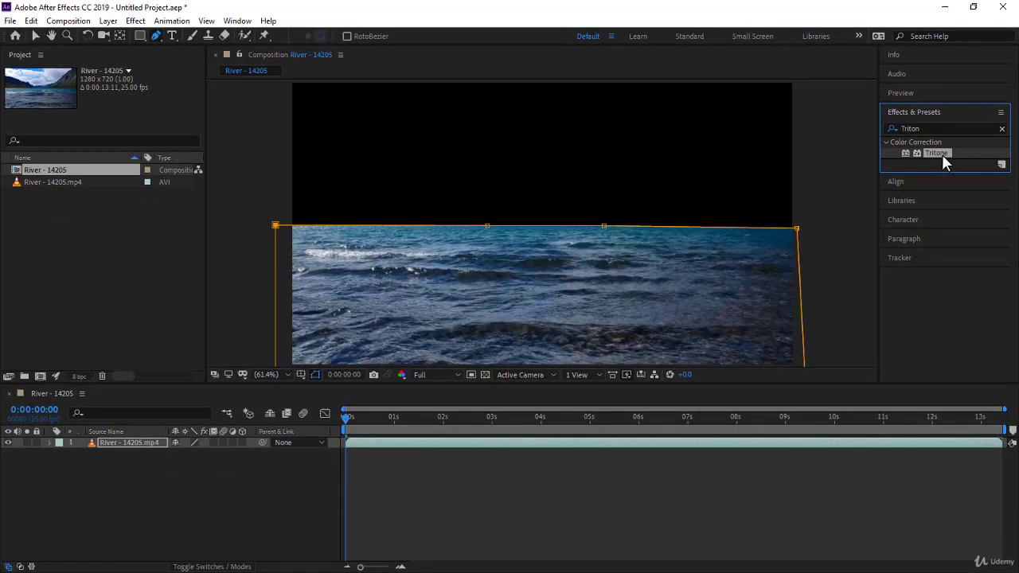
drag(942, 154, 135, 454)
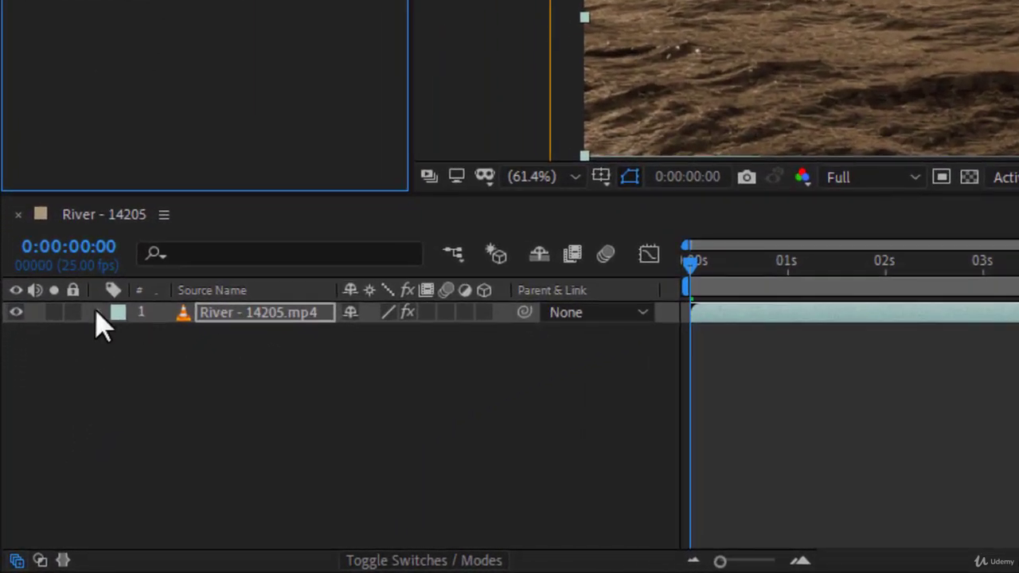
- Expand the river layer's Masks to select Mask 1, and reveal the Tritone effect settings
click(98, 313)
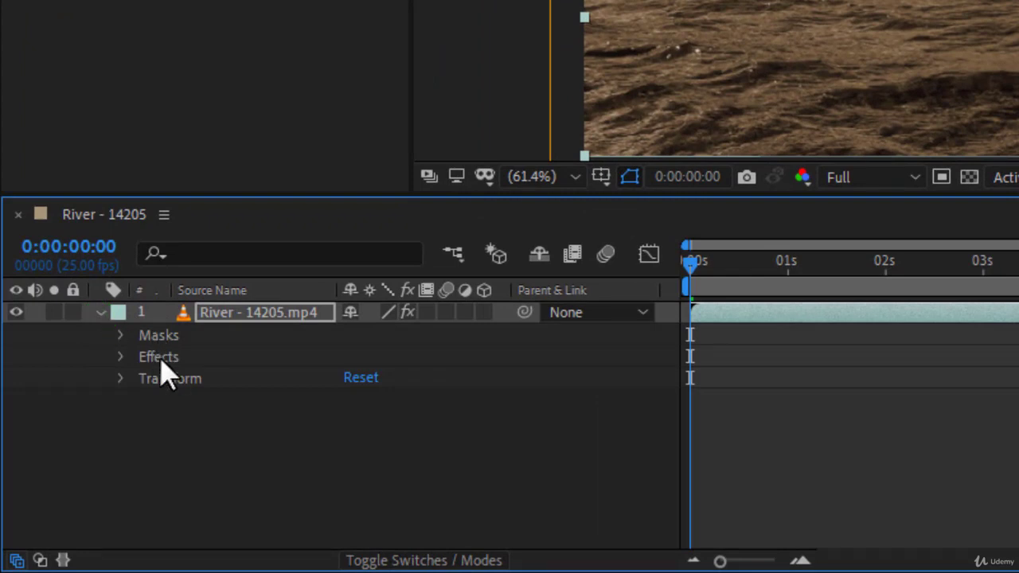
click(121, 335)
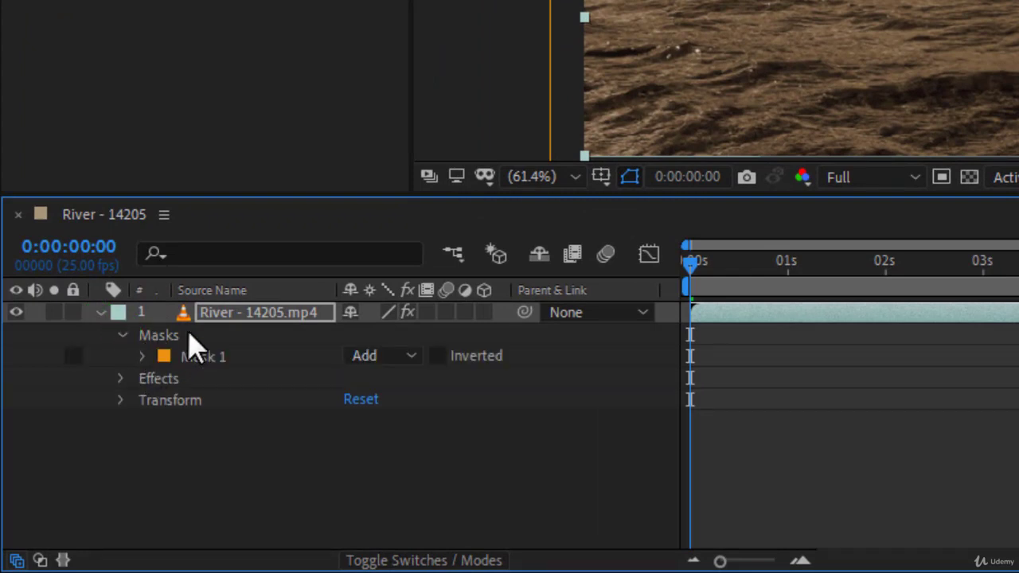
click(212, 357)
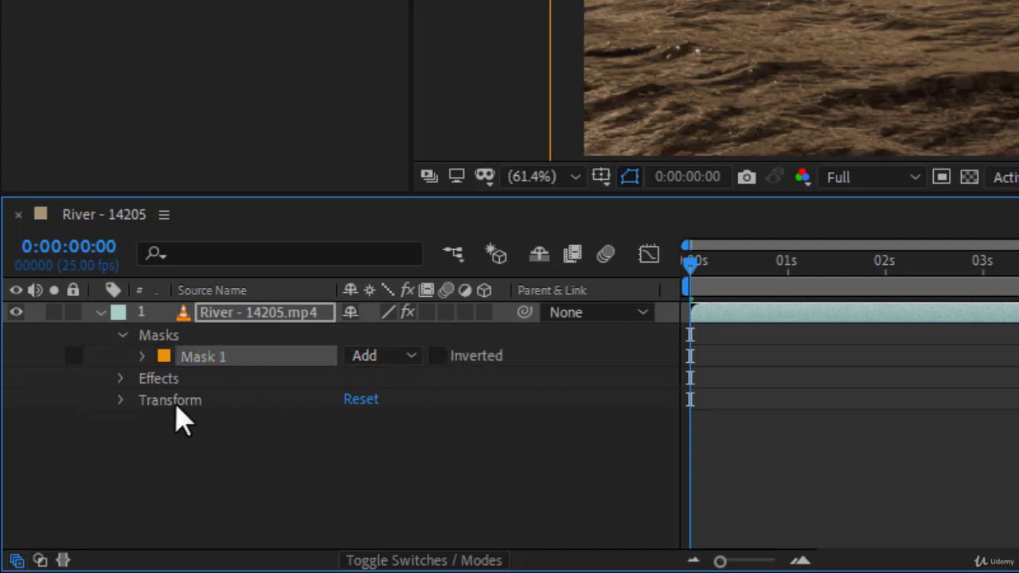
click(120, 379)
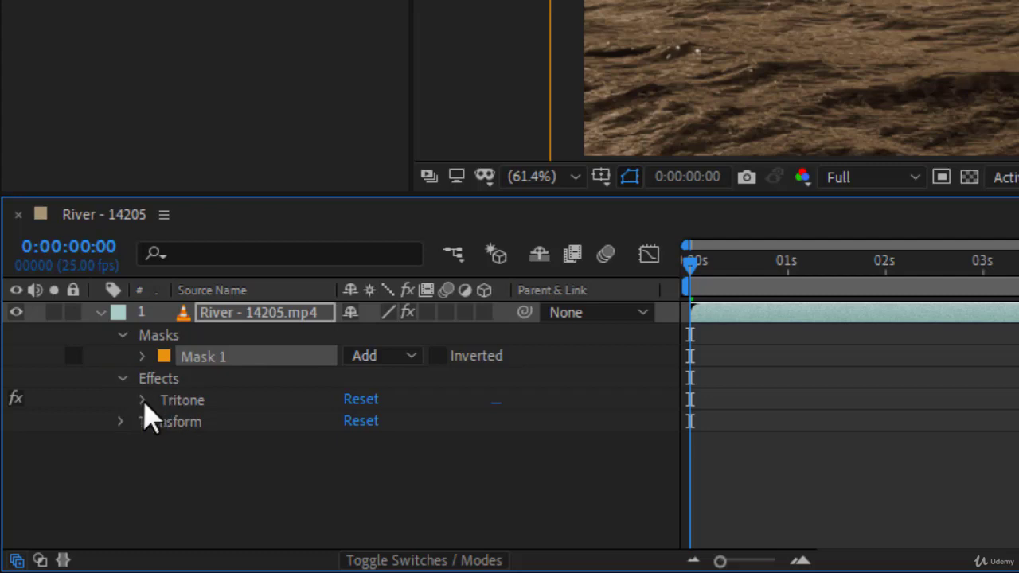
click(143, 400)
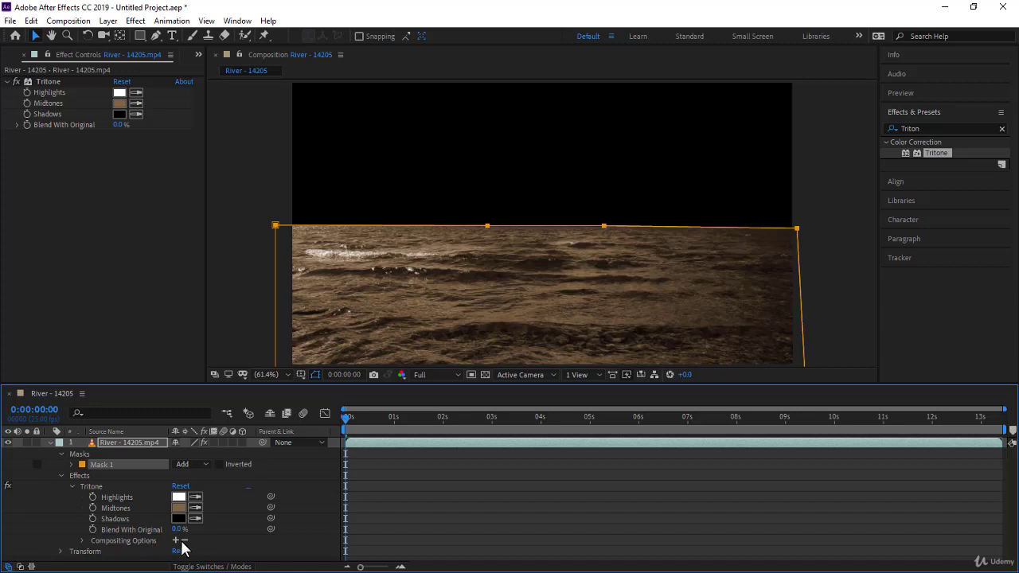
click(176, 542)
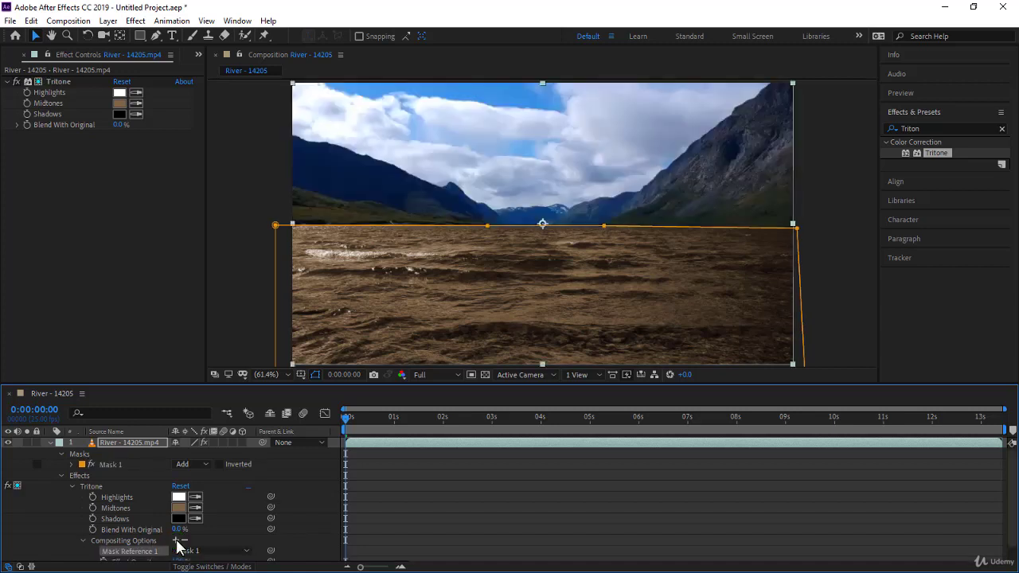
scroll(210, 520, down, 1)
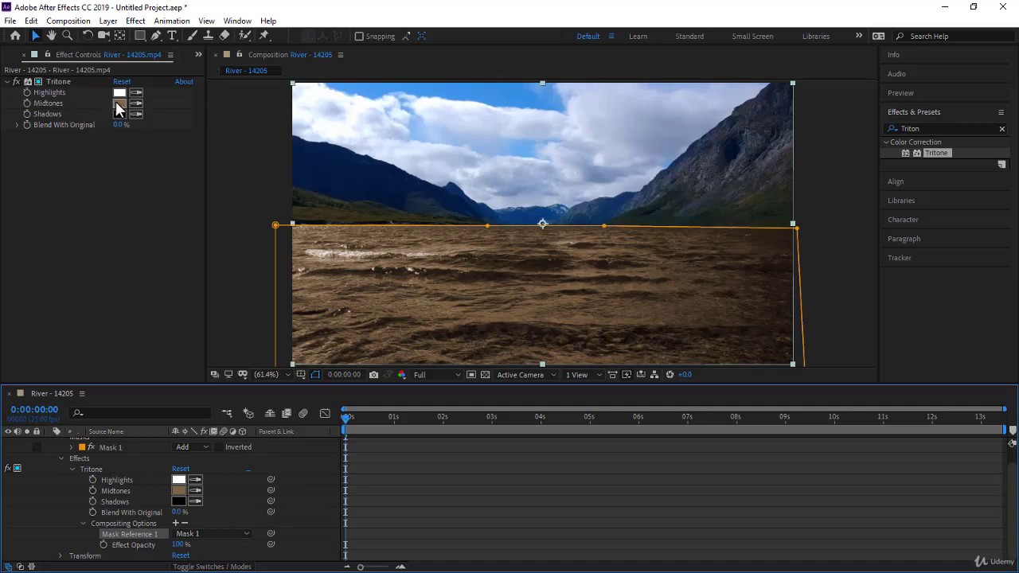
- Change the Tritone Midtones colour to teal 0291AB
click(117, 103)
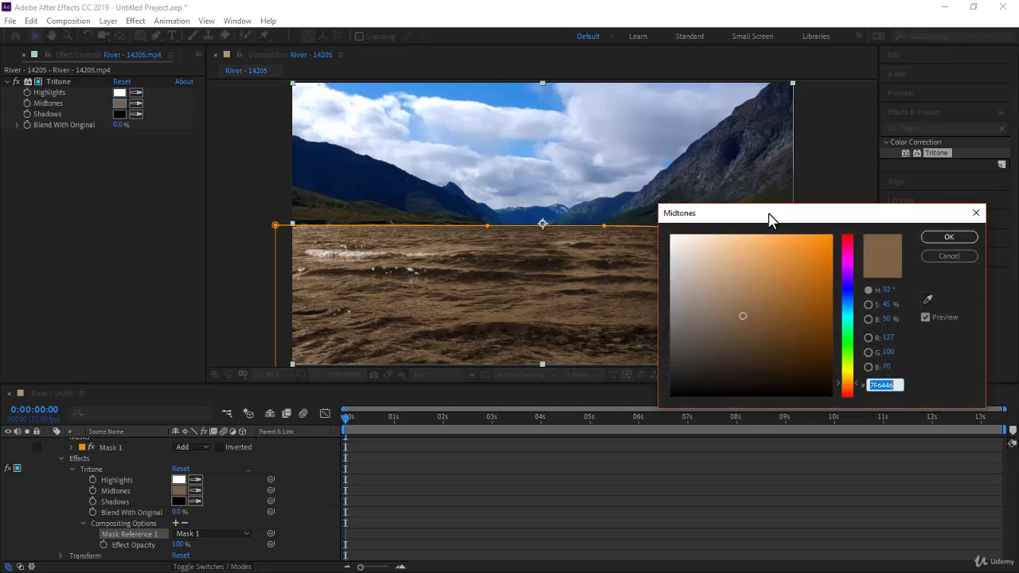
drag(769, 216, 761, 292)
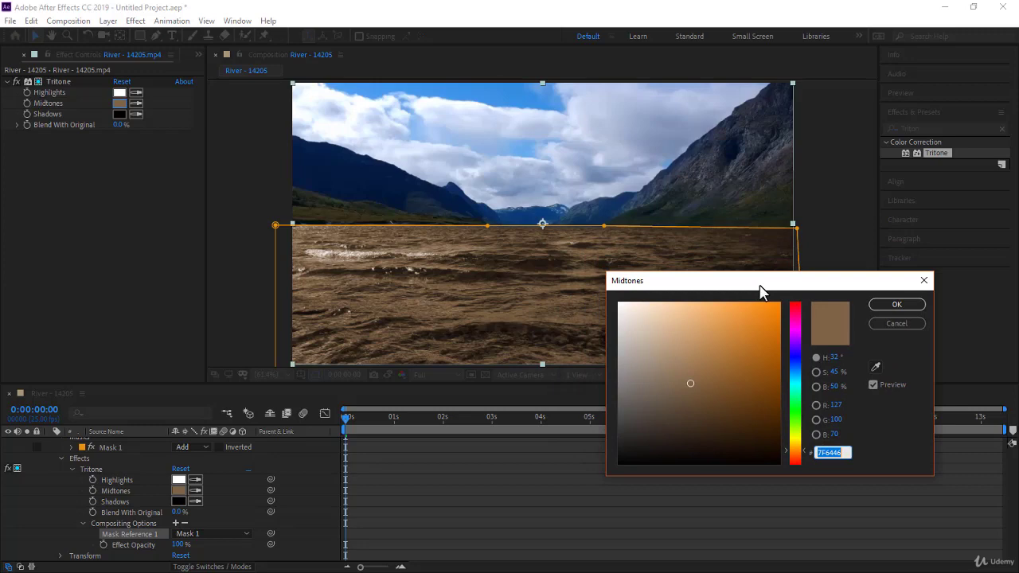
mouse_move(728, 402)
mouse_down()
mouse_move(735, 359)
mouse_move(645, 299)
mouse_move(666, 387)
mouse_move(692, 405)
mouse_move(751, 375)
mouse_move(771, 343)
mouse_move(778, 355)
mouse_up()
click(797, 388)
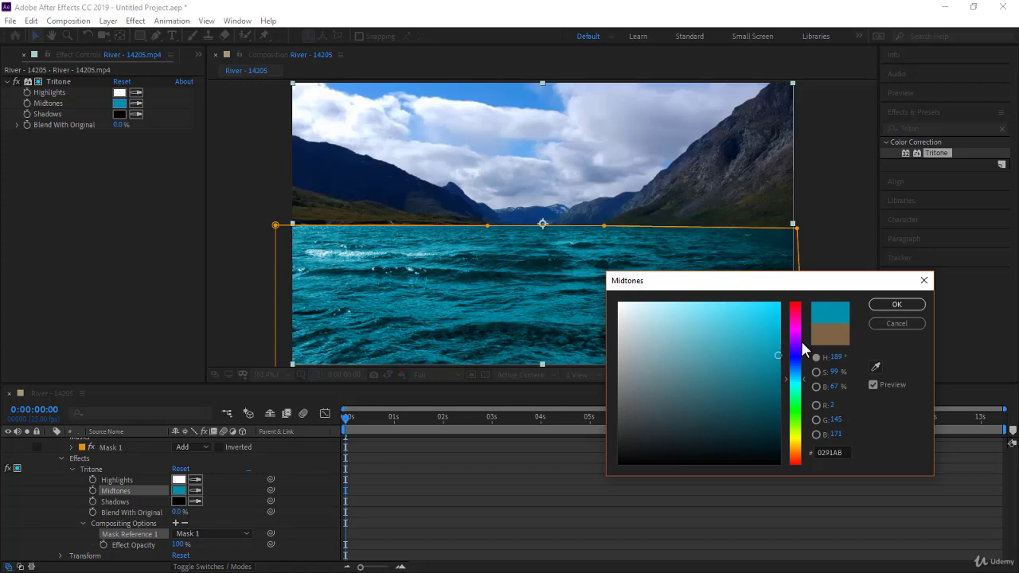
click(897, 306)
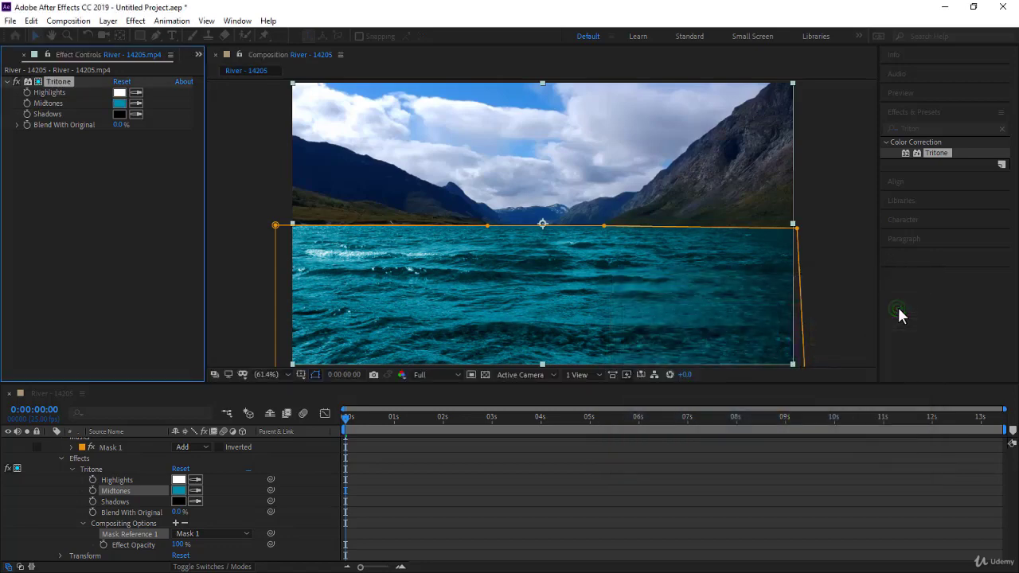
- Deselect everything to hide the mask outline, then play the composition preview
click(824, 291)
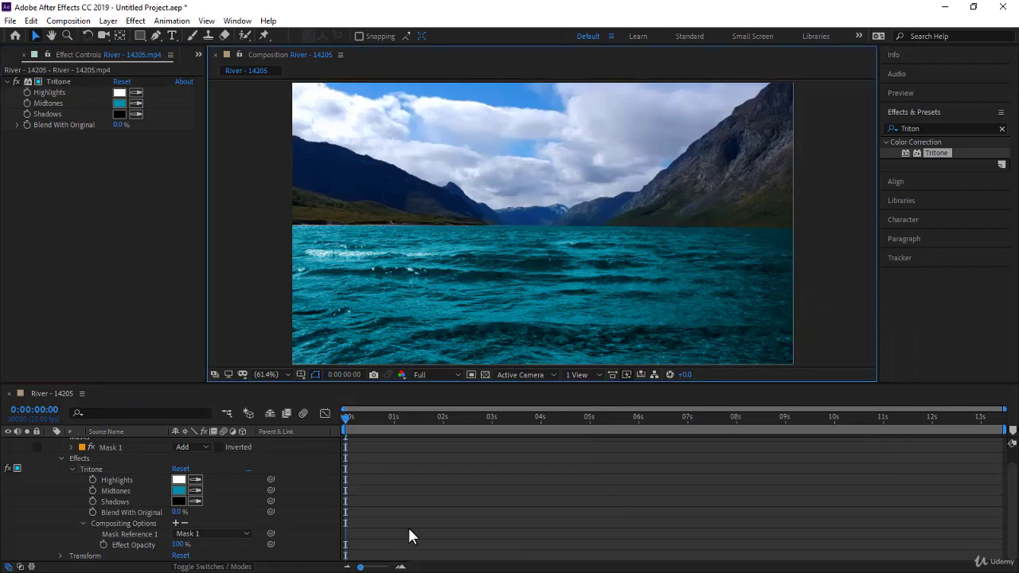
click(386, 468)
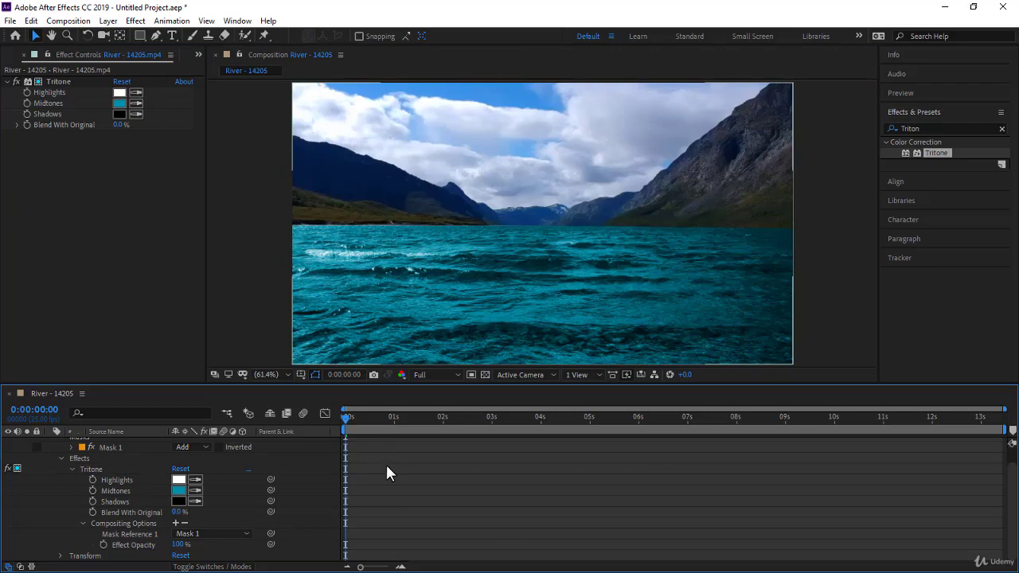
key(space)
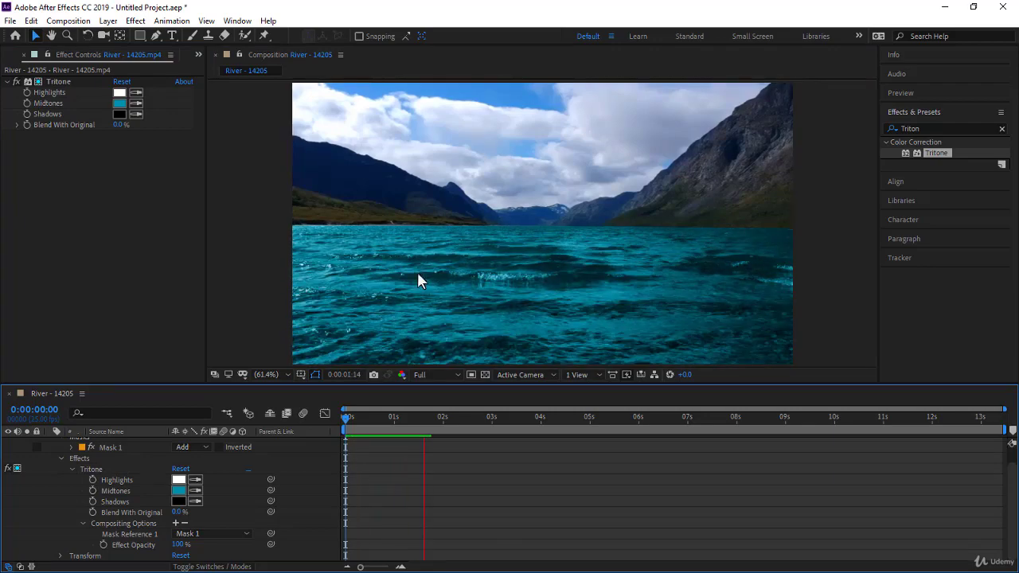